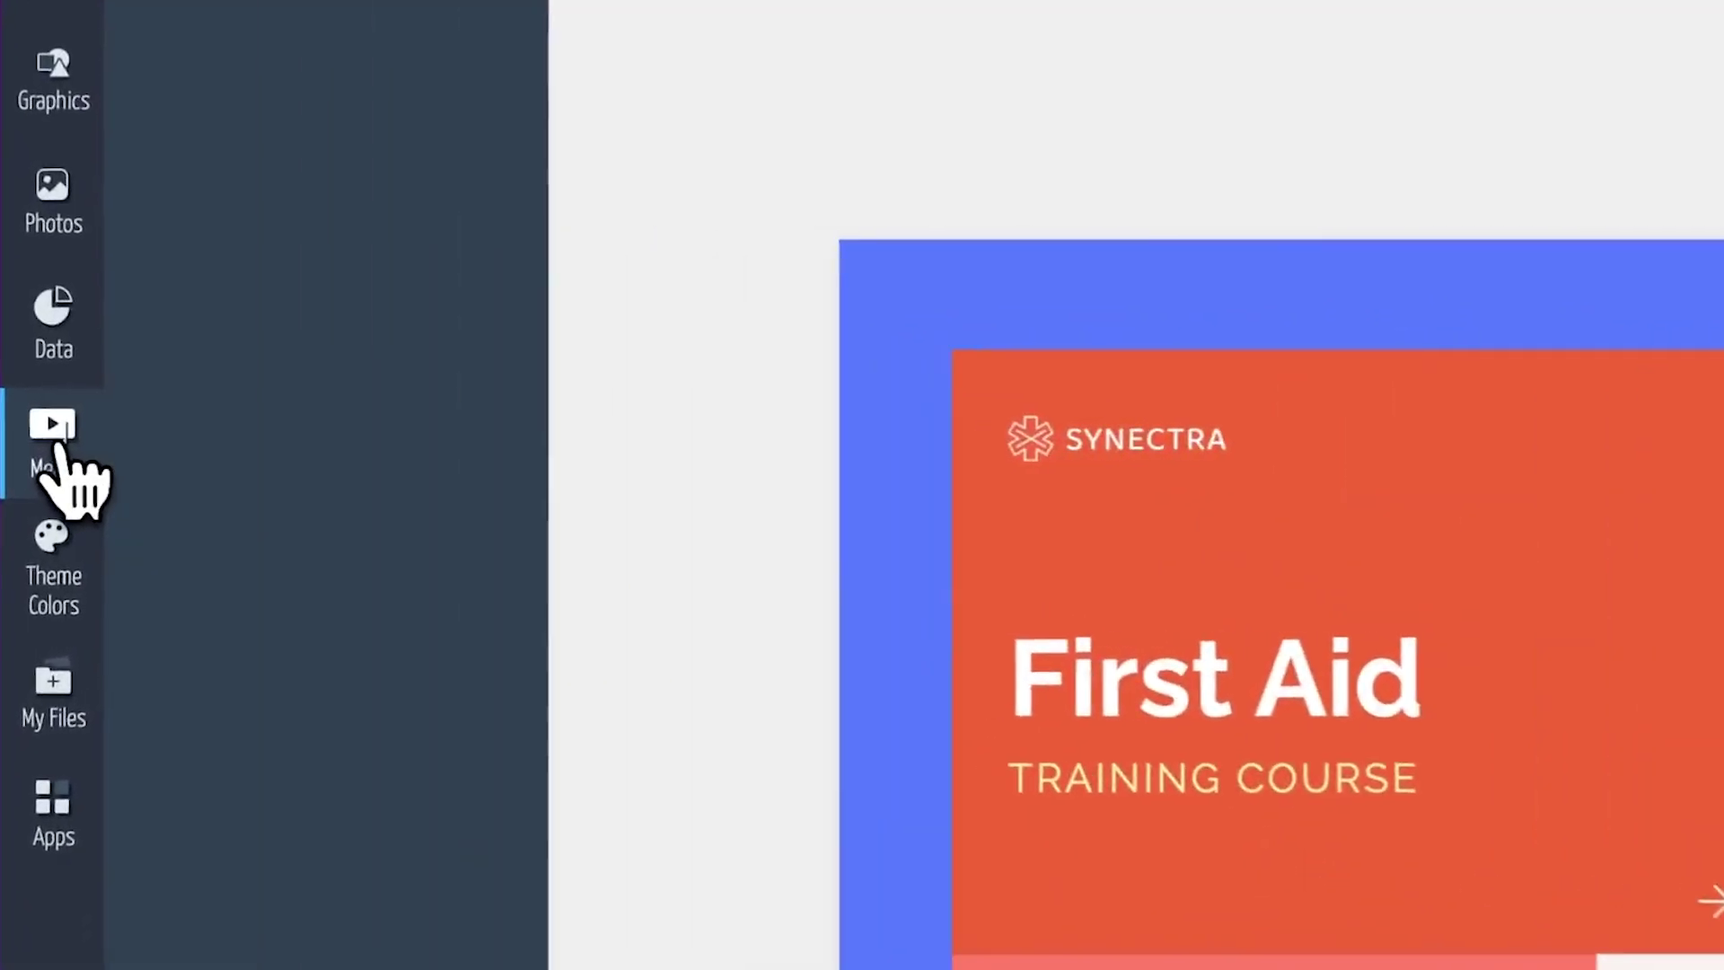
Generate a Nova-voice AI narration from the pasted first-aid preparedness script.
{"action": "left_click", "coordinate": [51, 444]}
{"action": "left_click", "coordinate": [283, 319]}
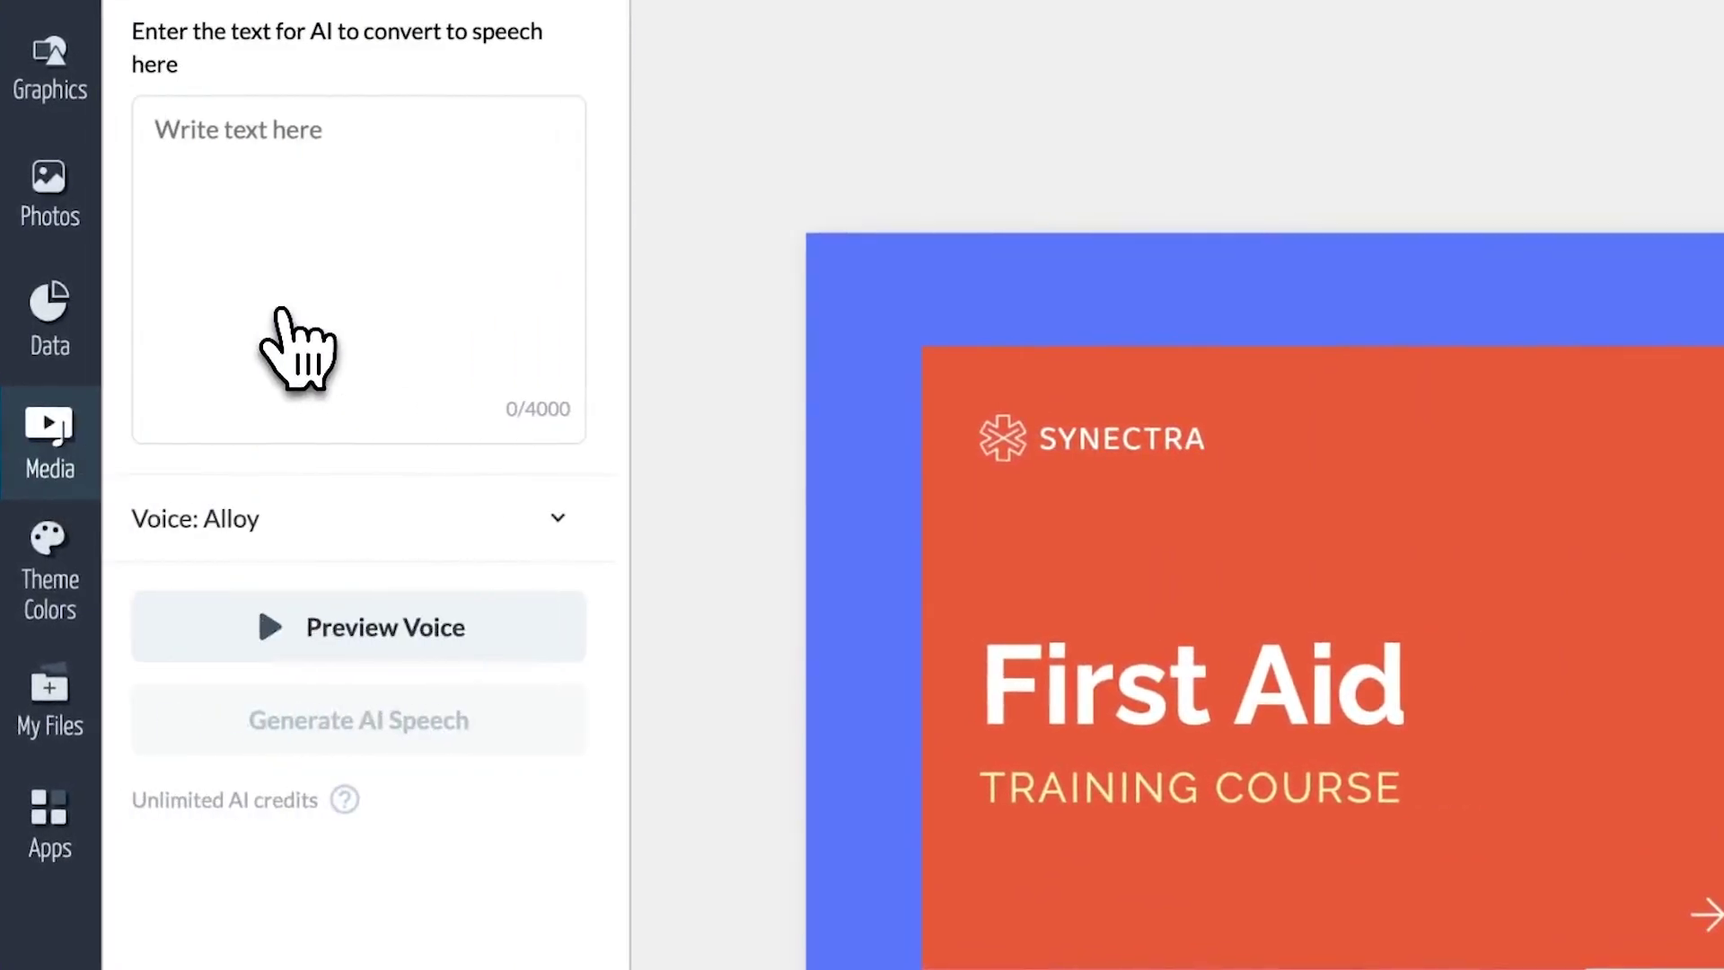
{"action": "left_click", "coordinate": [240, 211]}
{"action": "type", "text": "Whether you're at home, work, or in public, being prepared to provide first aid can help you respond confidently and effectively to injuries and medical emergencies."}
{"action": "left_click", "coordinate": [373, 519]}
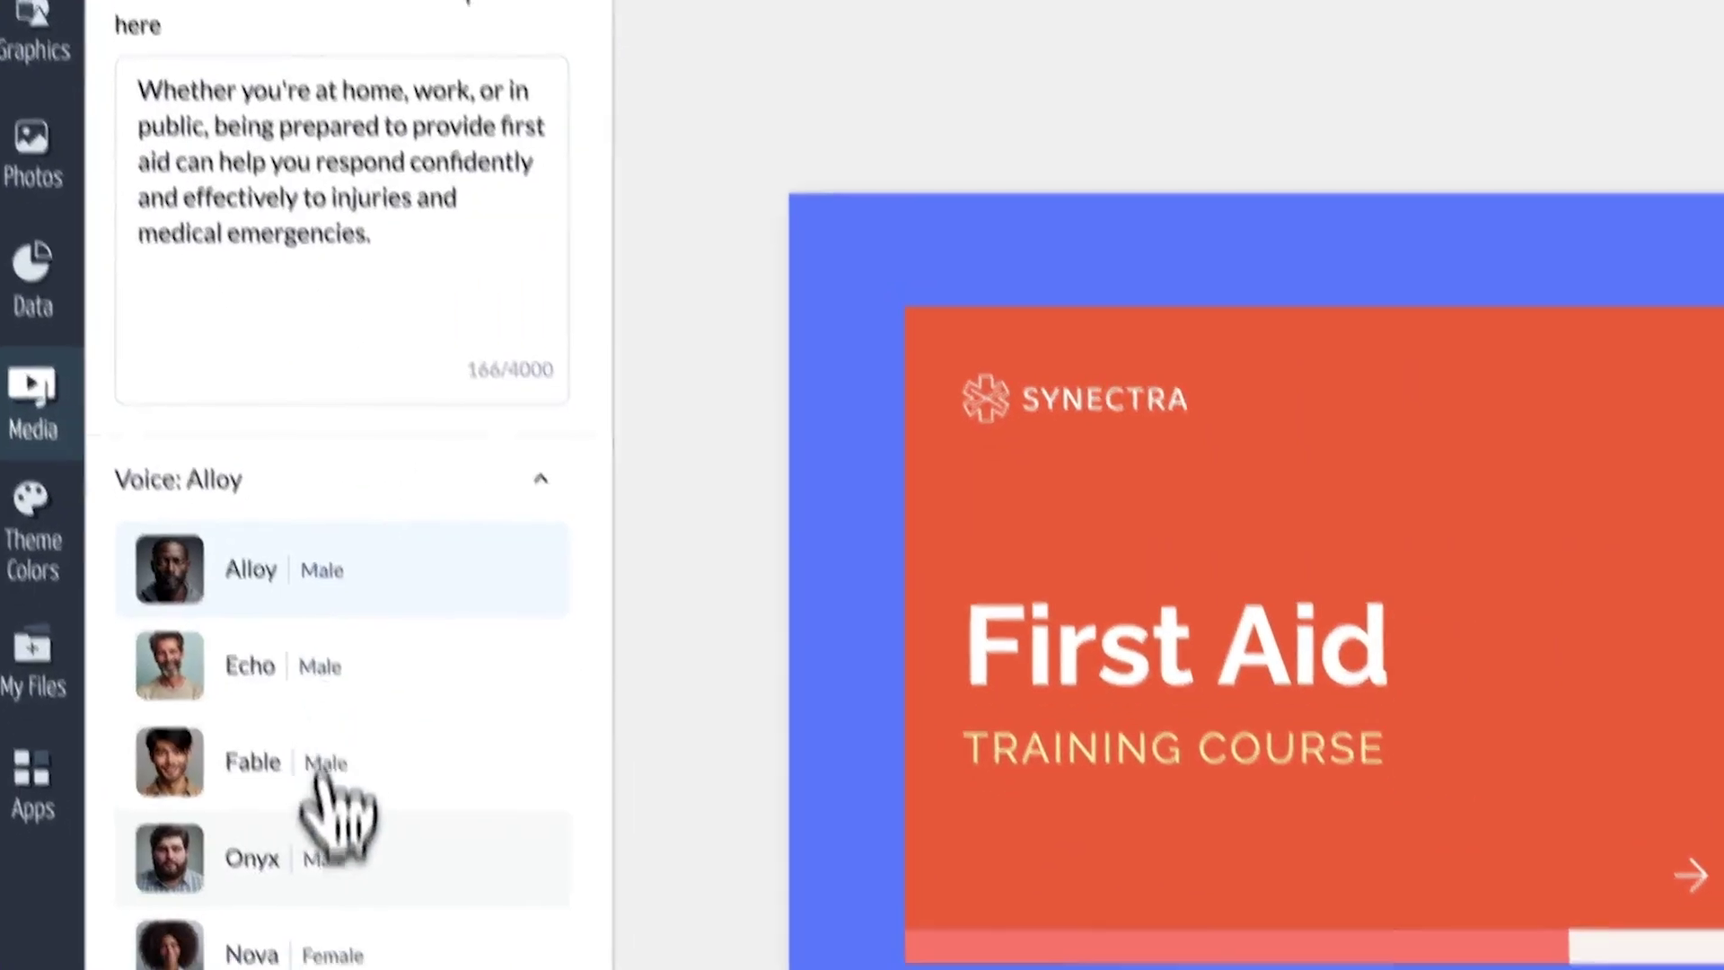
{"action": "left_click", "coordinate": [290, 848]}
{"action": "left_click", "coordinate": [353, 474]}
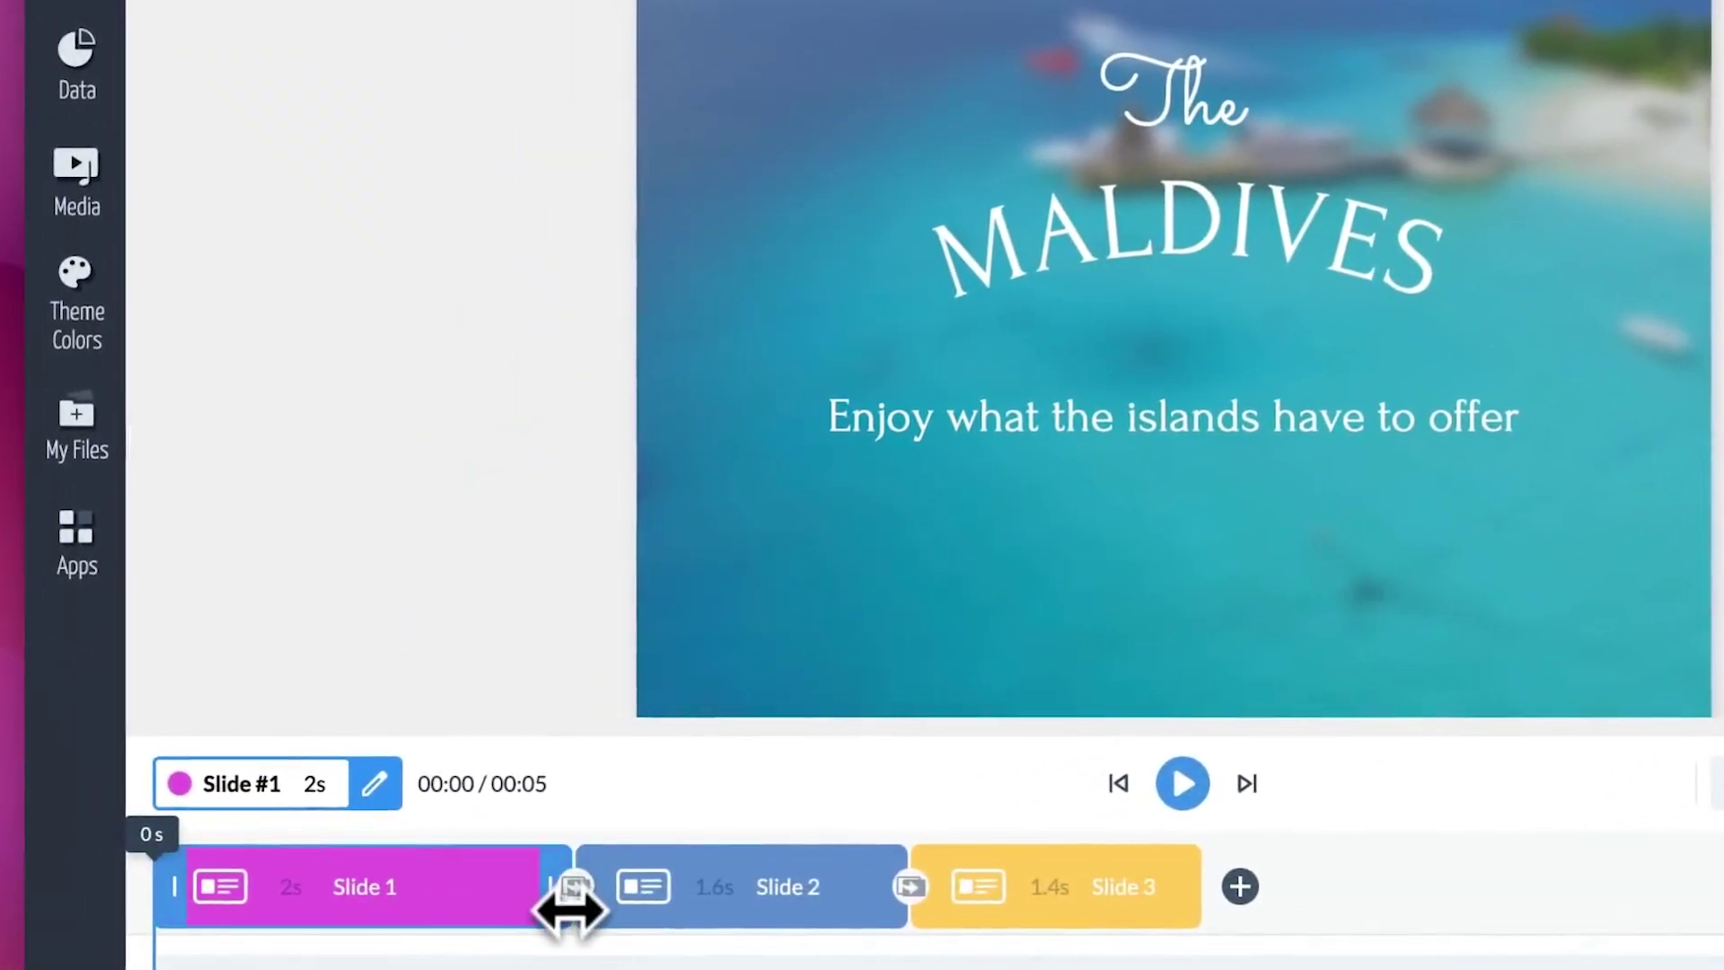
Stretch Slide 1 to 2.7 seconds, shift the text copy's timing, and fade in the tagline.
{"action": "left_click_drag", "start_coordinate": [566, 910], "coordinate": [718, 953]}
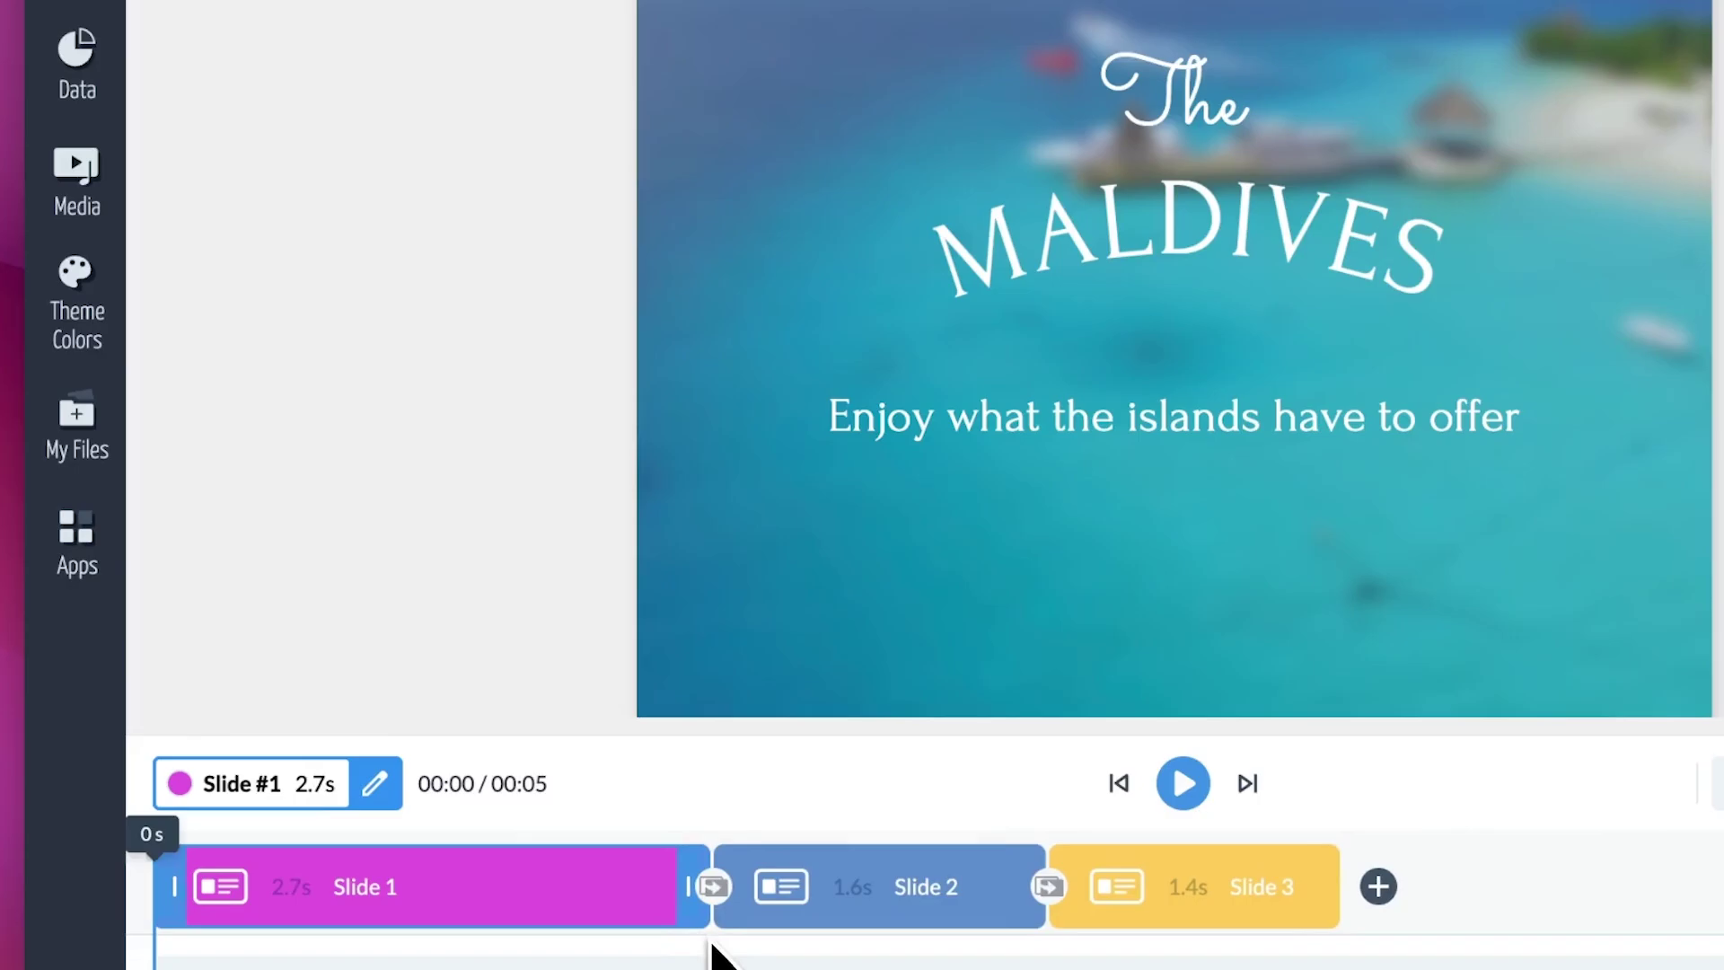
{"action": "double_click", "coordinate": [602, 903]}
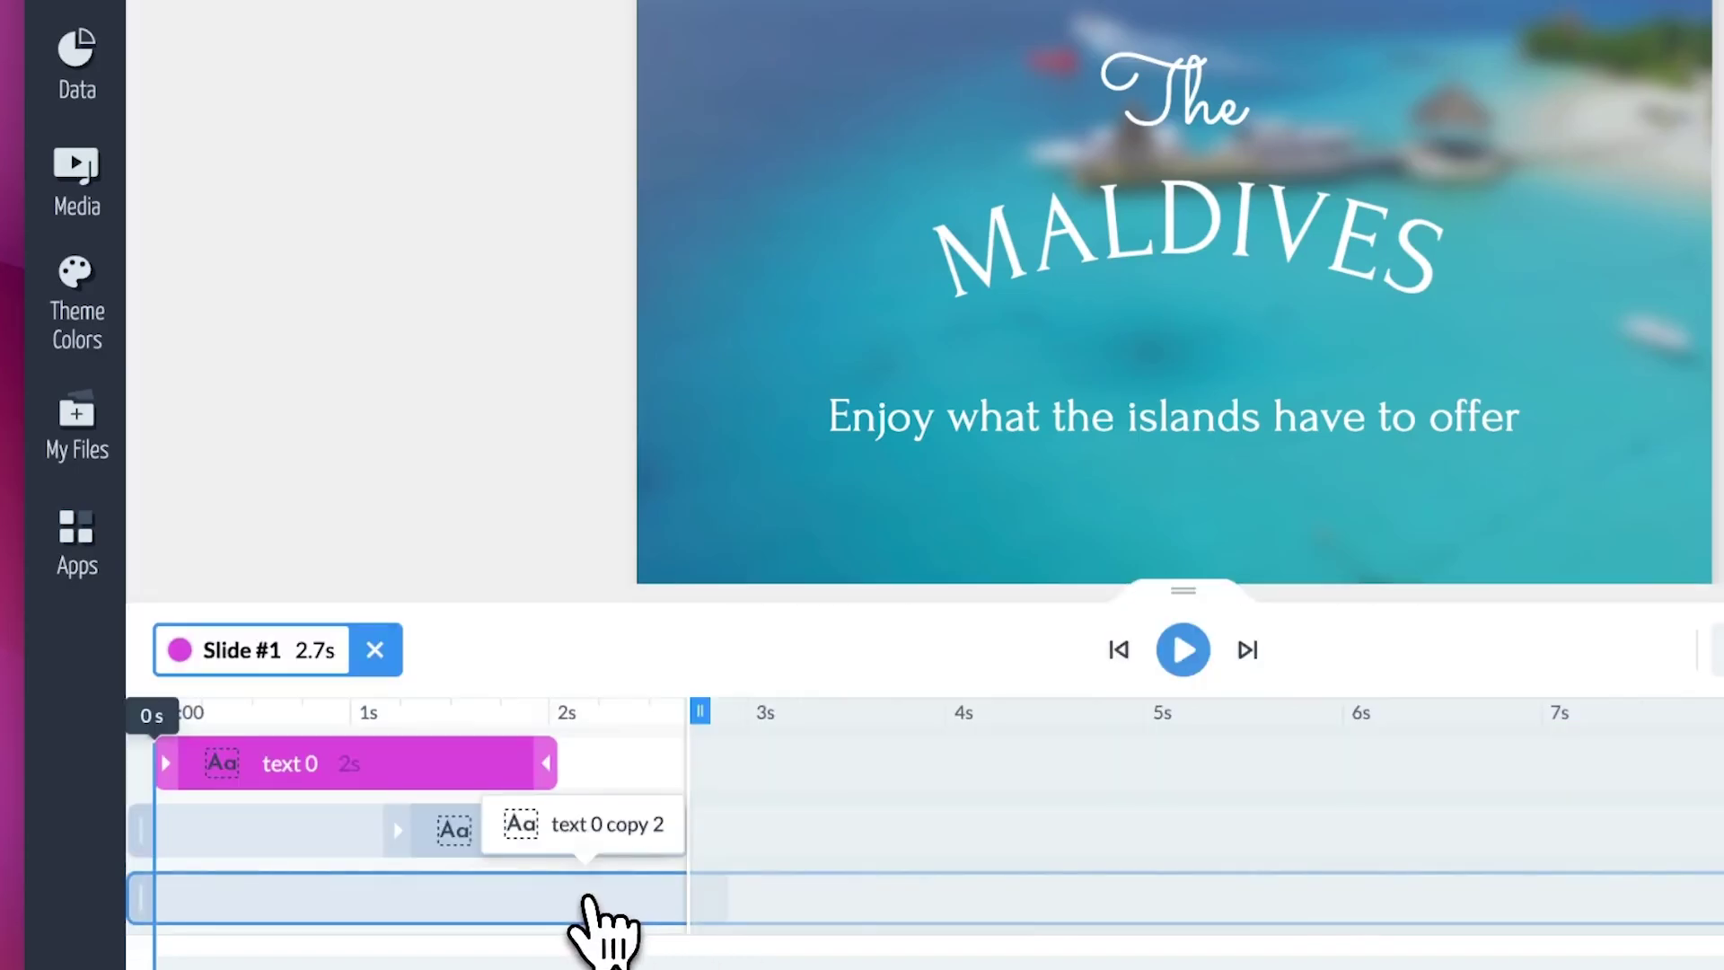
{"action": "left_click_drag", "start_coordinate": [593, 829], "coordinate": [455, 781]}
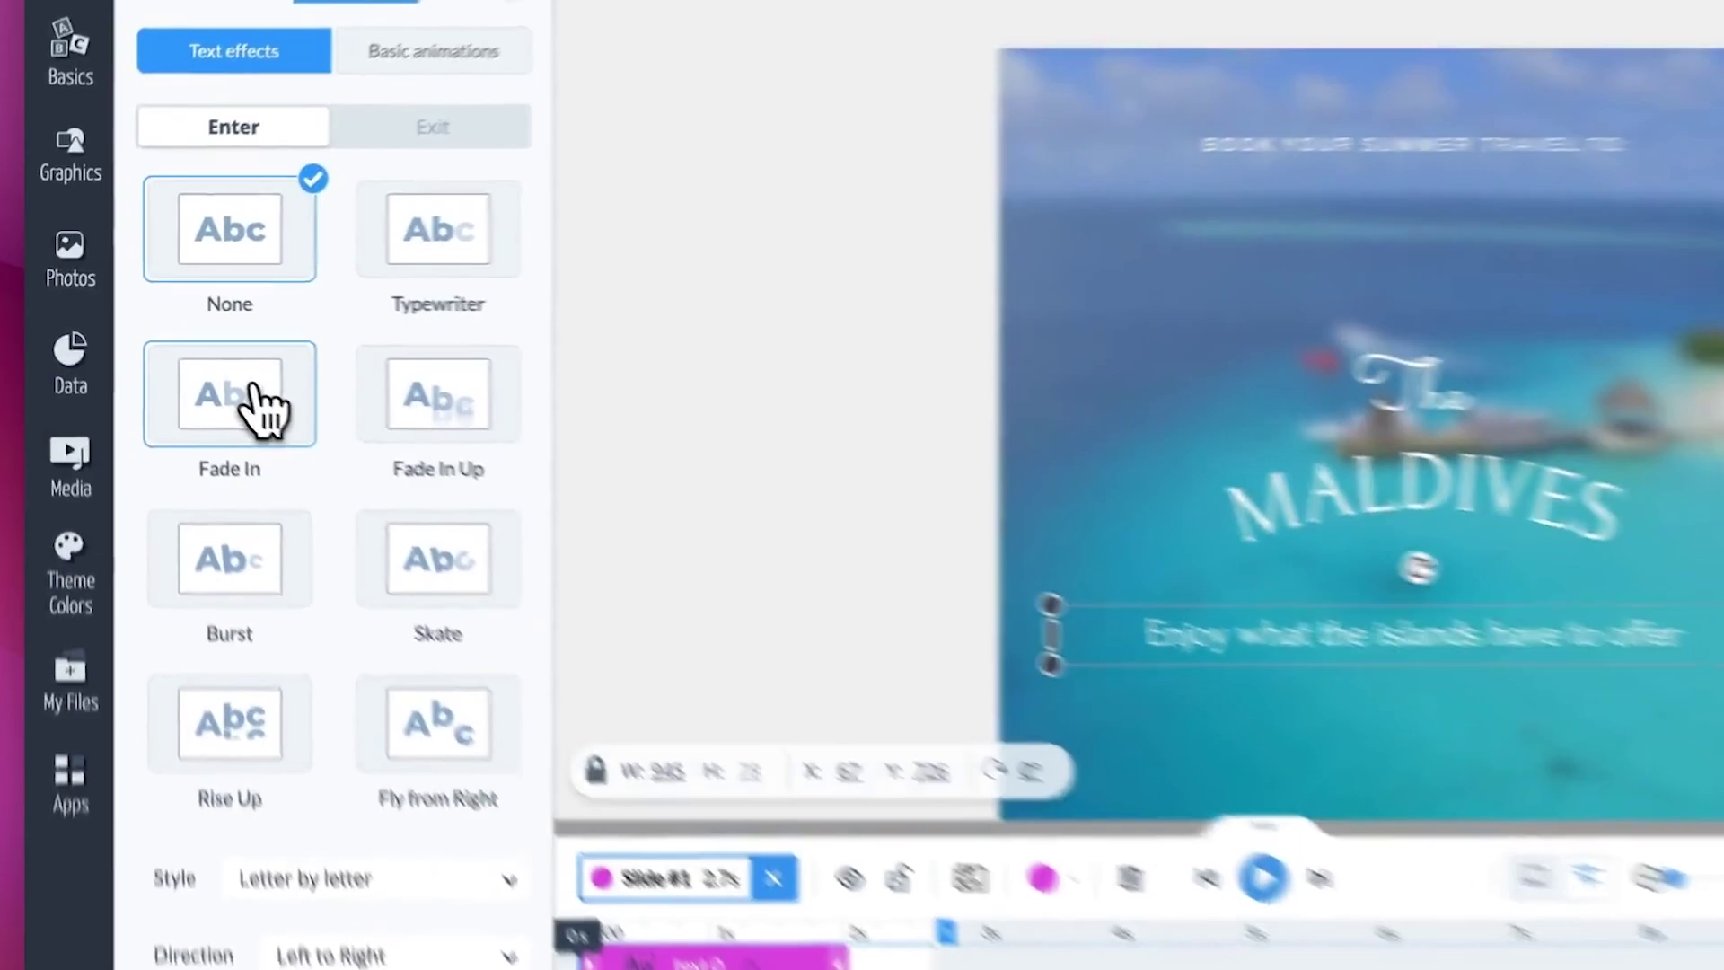
{"action": "left_click", "coordinate": [303, 411]}
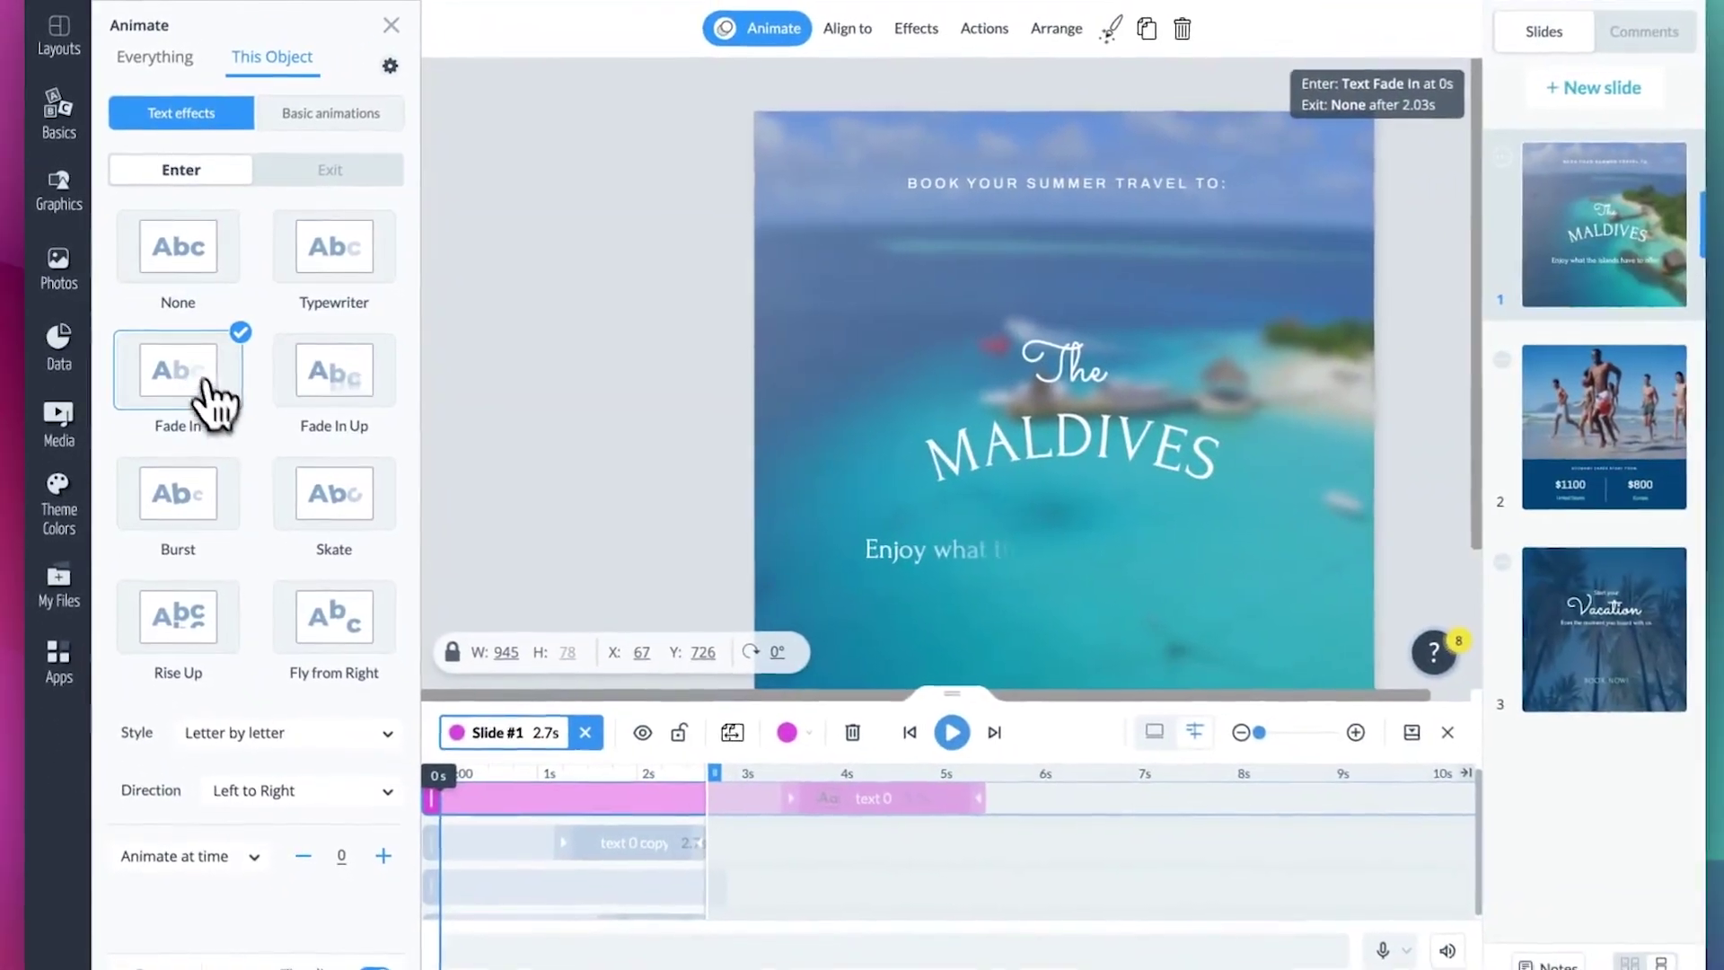
Try the Vacation slide in second place, move the beach fares slide back second, and play.
{"action": "left_click", "coordinate": [584, 732]}
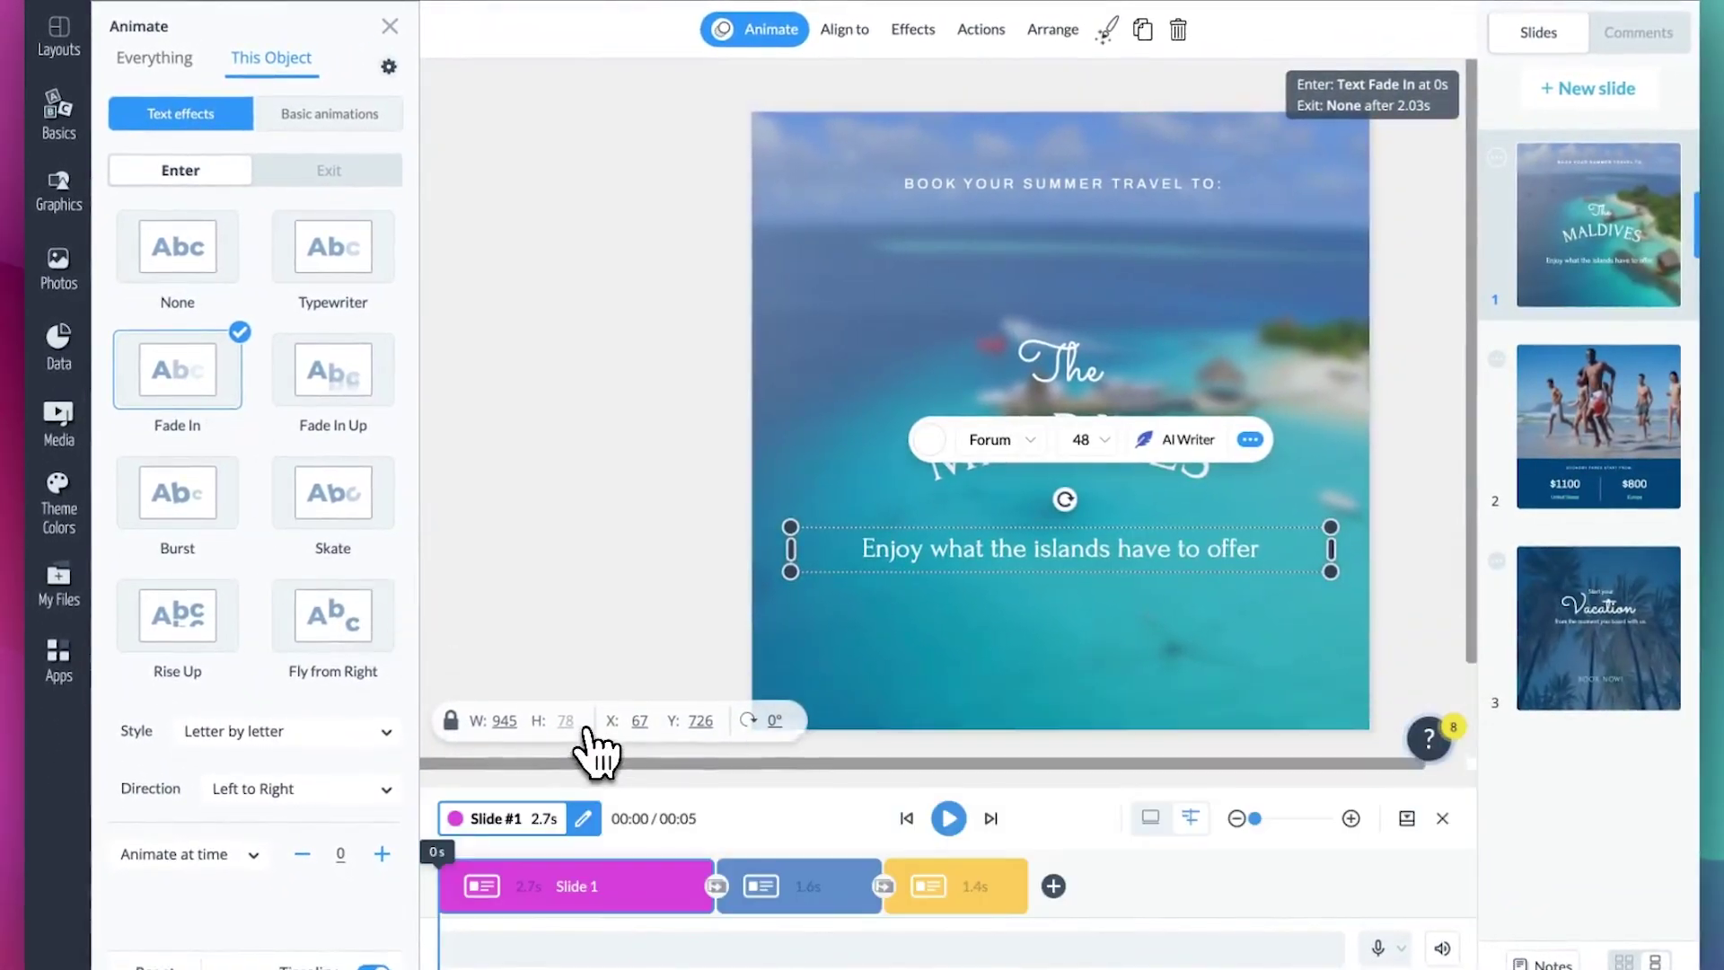
{"action": "left_click_drag", "start_coordinate": [946, 888], "coordinate": [701, 892]}
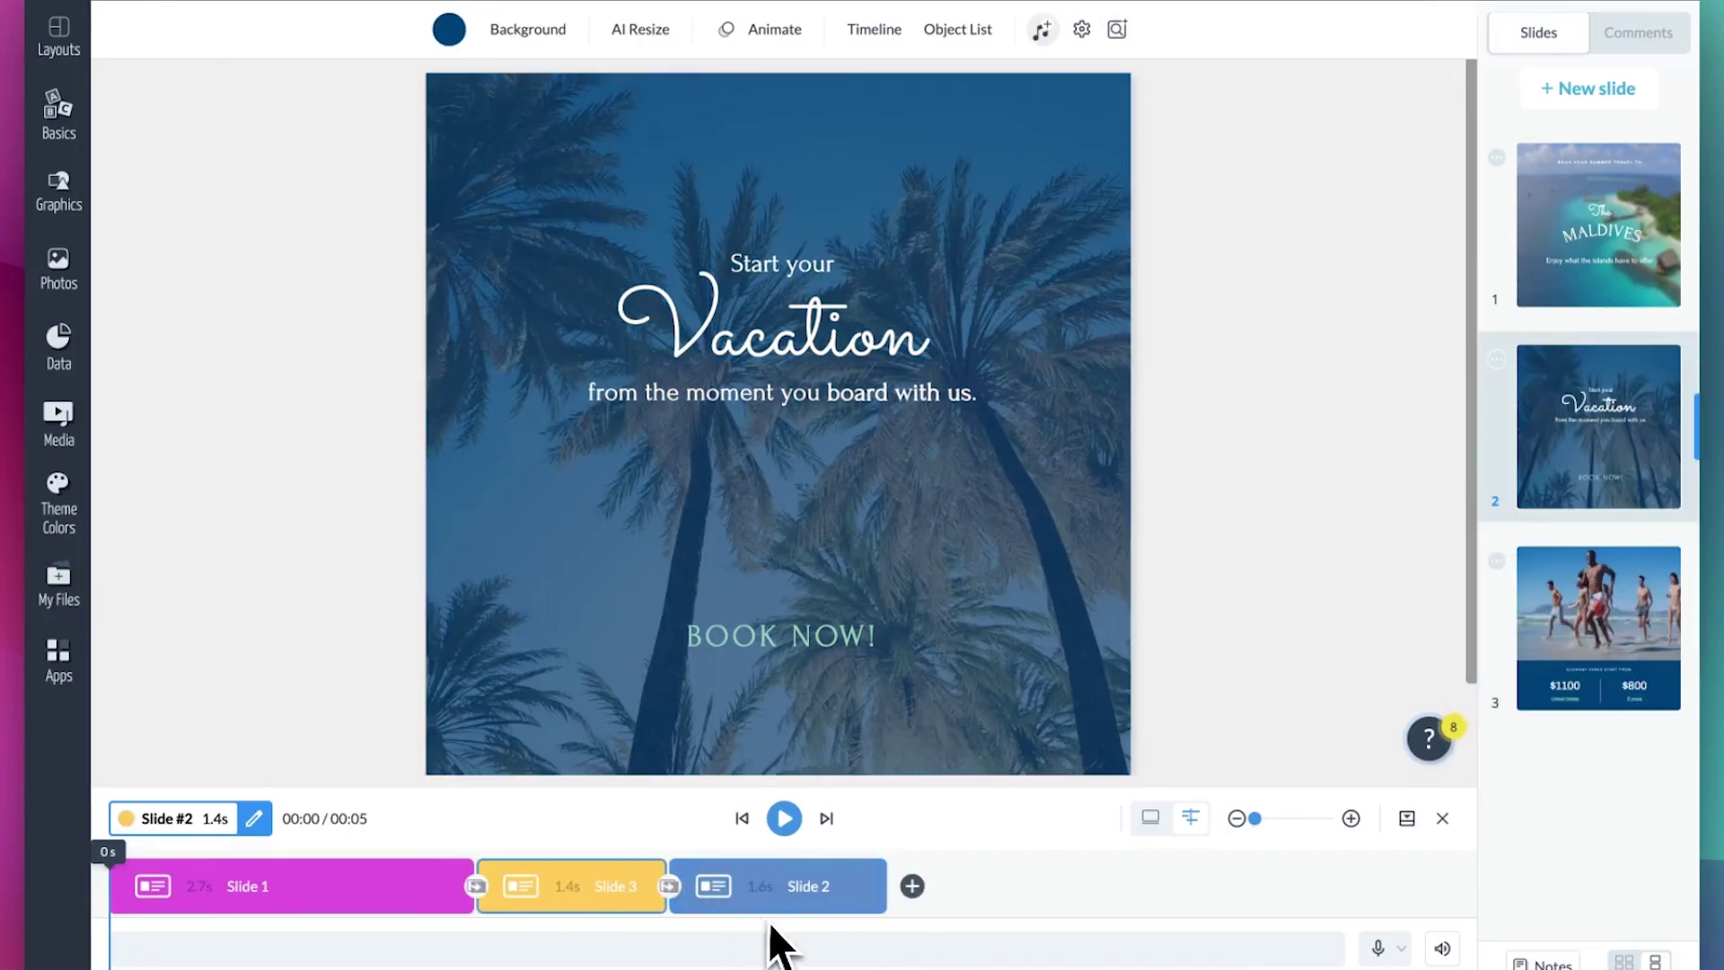
{"action": "left_click_drag", "start_coordinate": [804, 889], "coordinate": [633, 893]}
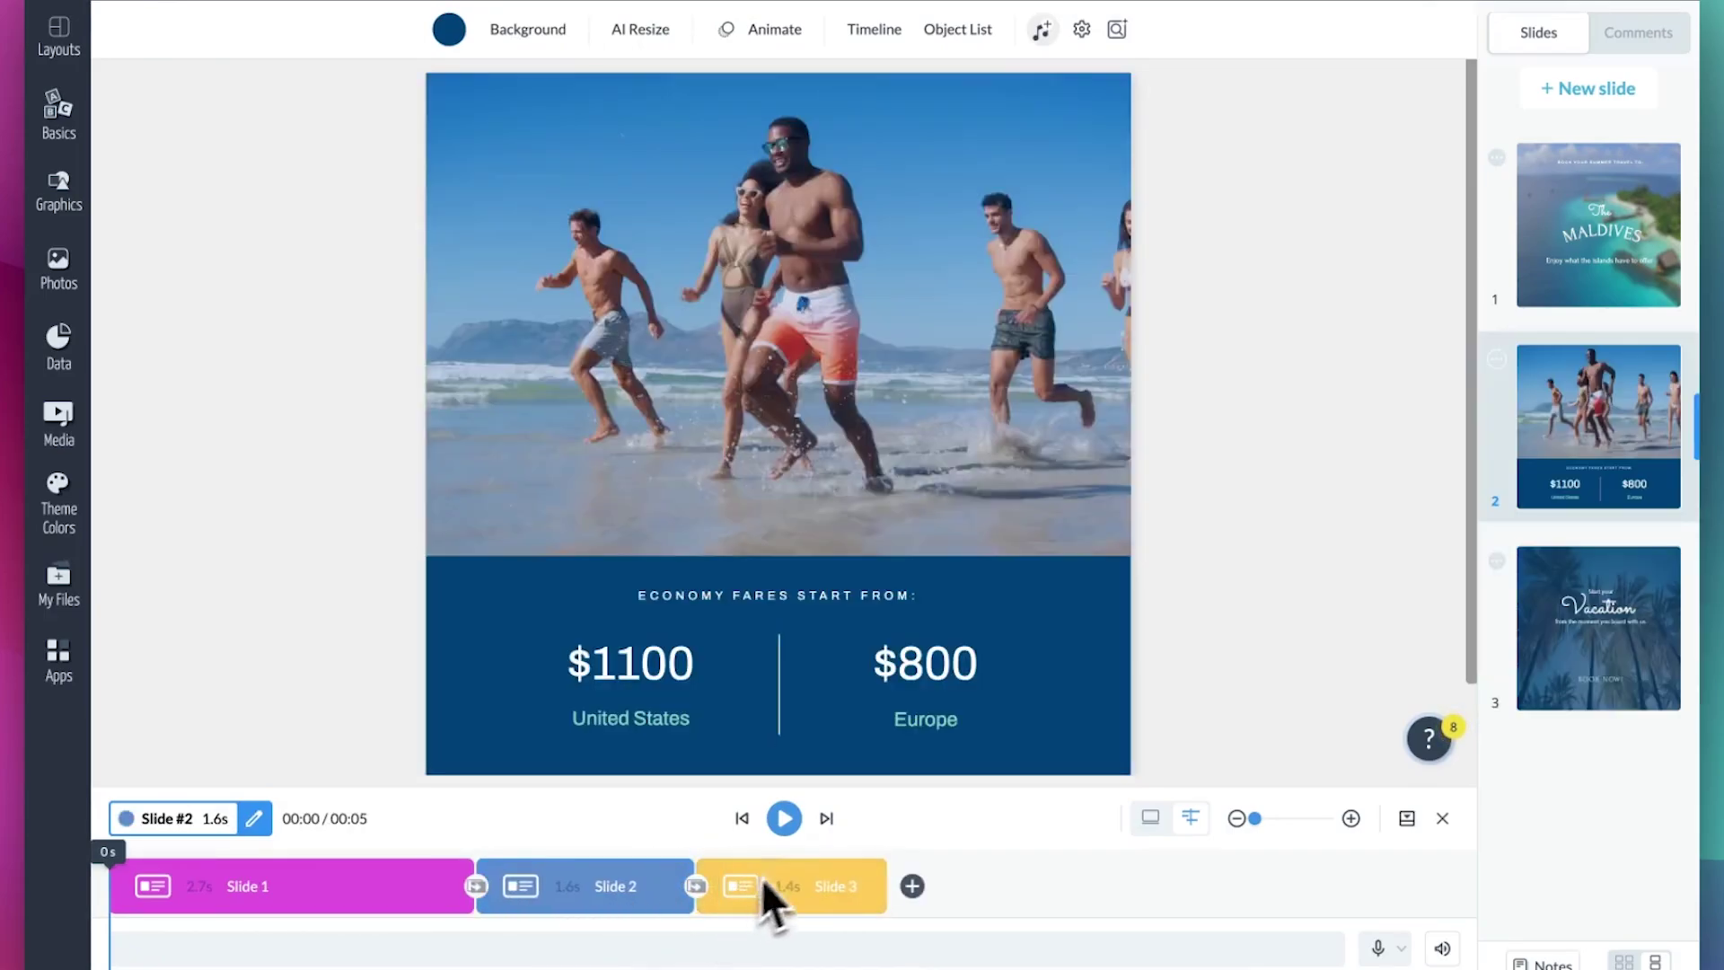
{"action": "left_click", "coordinate": [783, 818]}
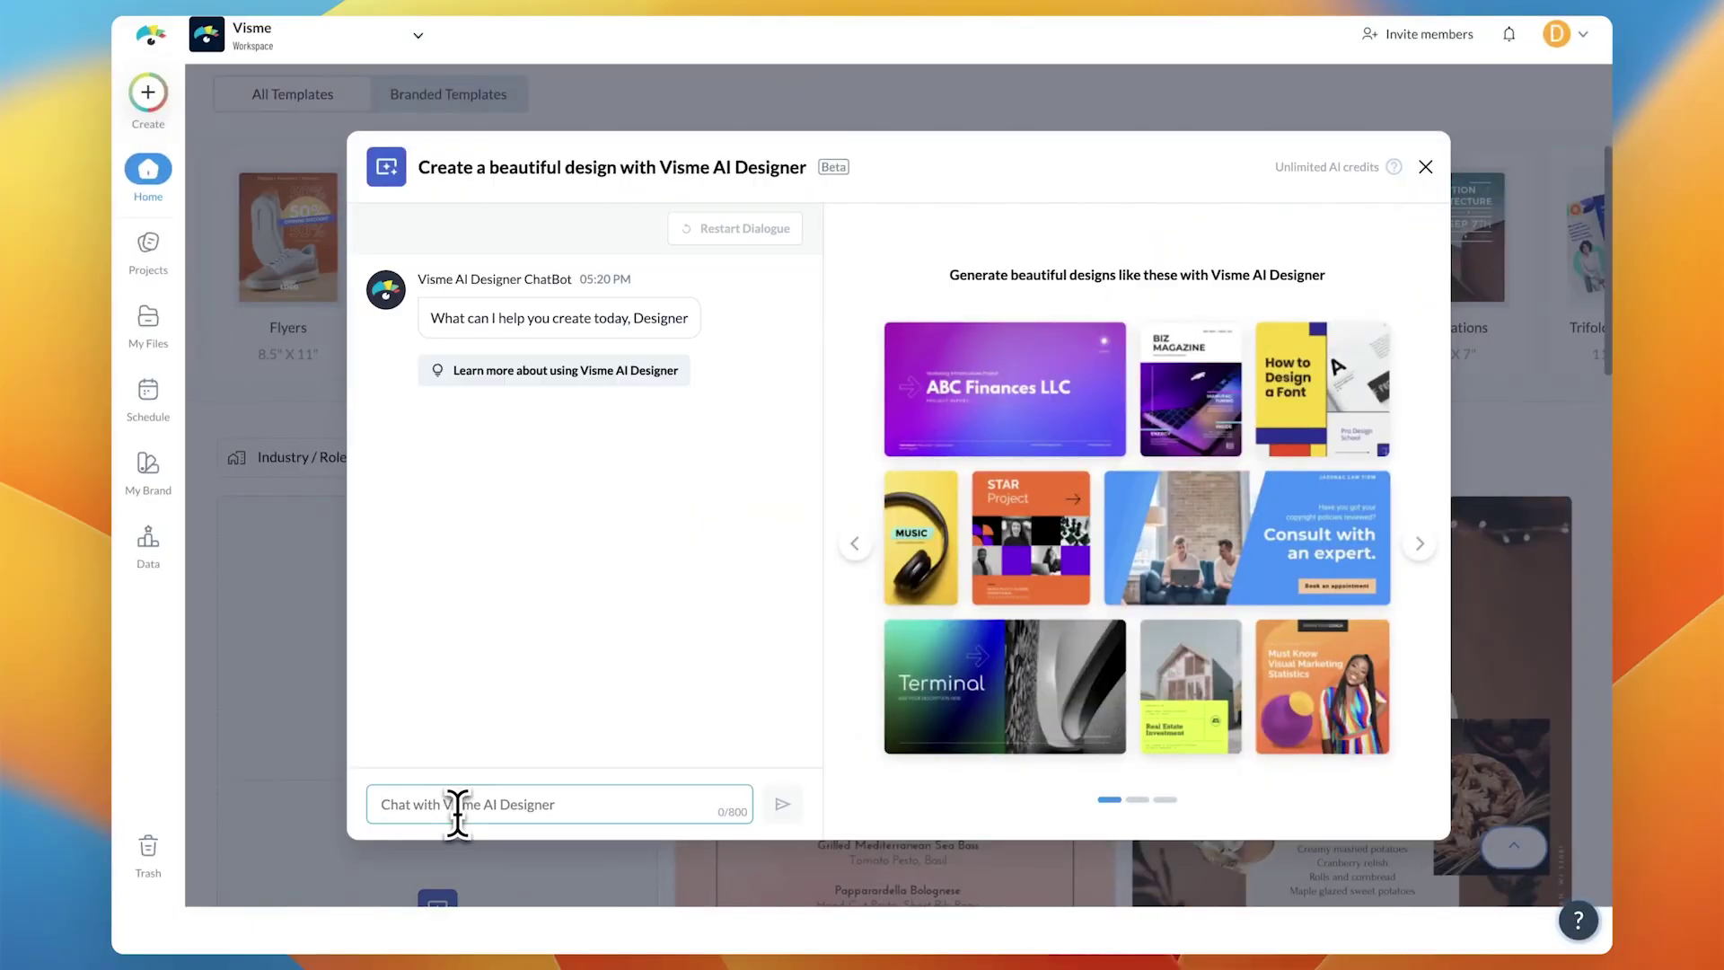
{"action": "type", "text": "Cre"}
{"action": "type", "text": "ate a menu for a Japanese restaurant using red color"}
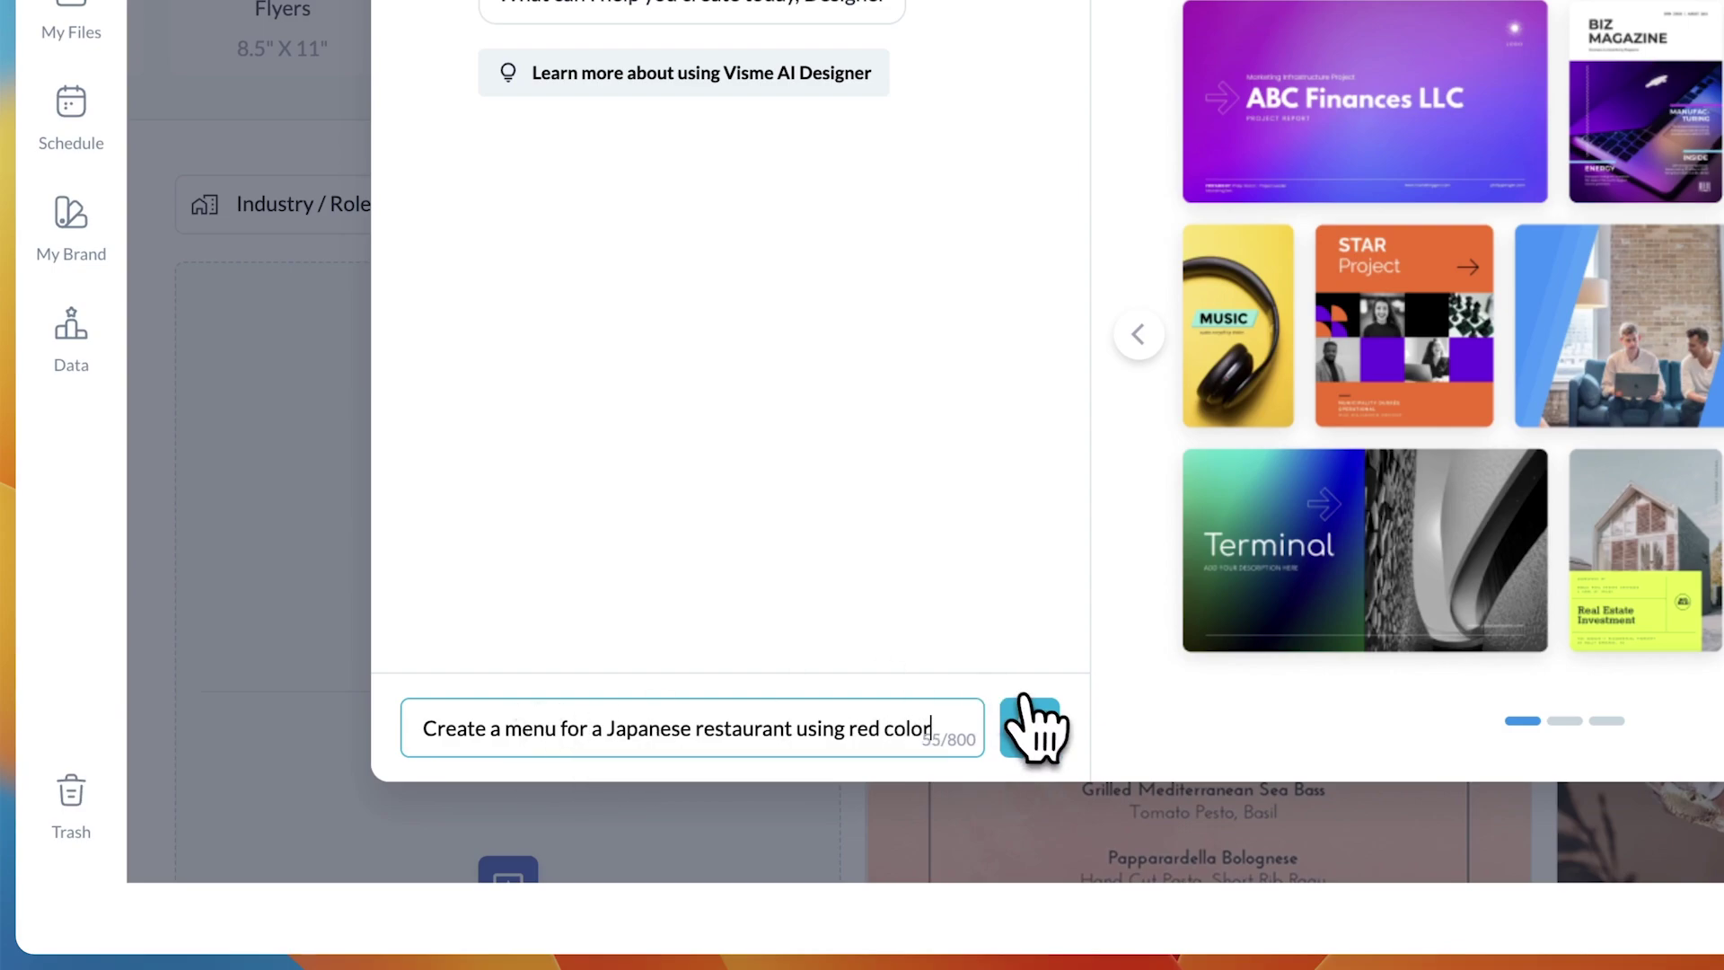
Send the red Japanese restaurant menu request, then 'include some soups in the menu'.
{"action": "left_click", "coordinate": [1031, 729]}
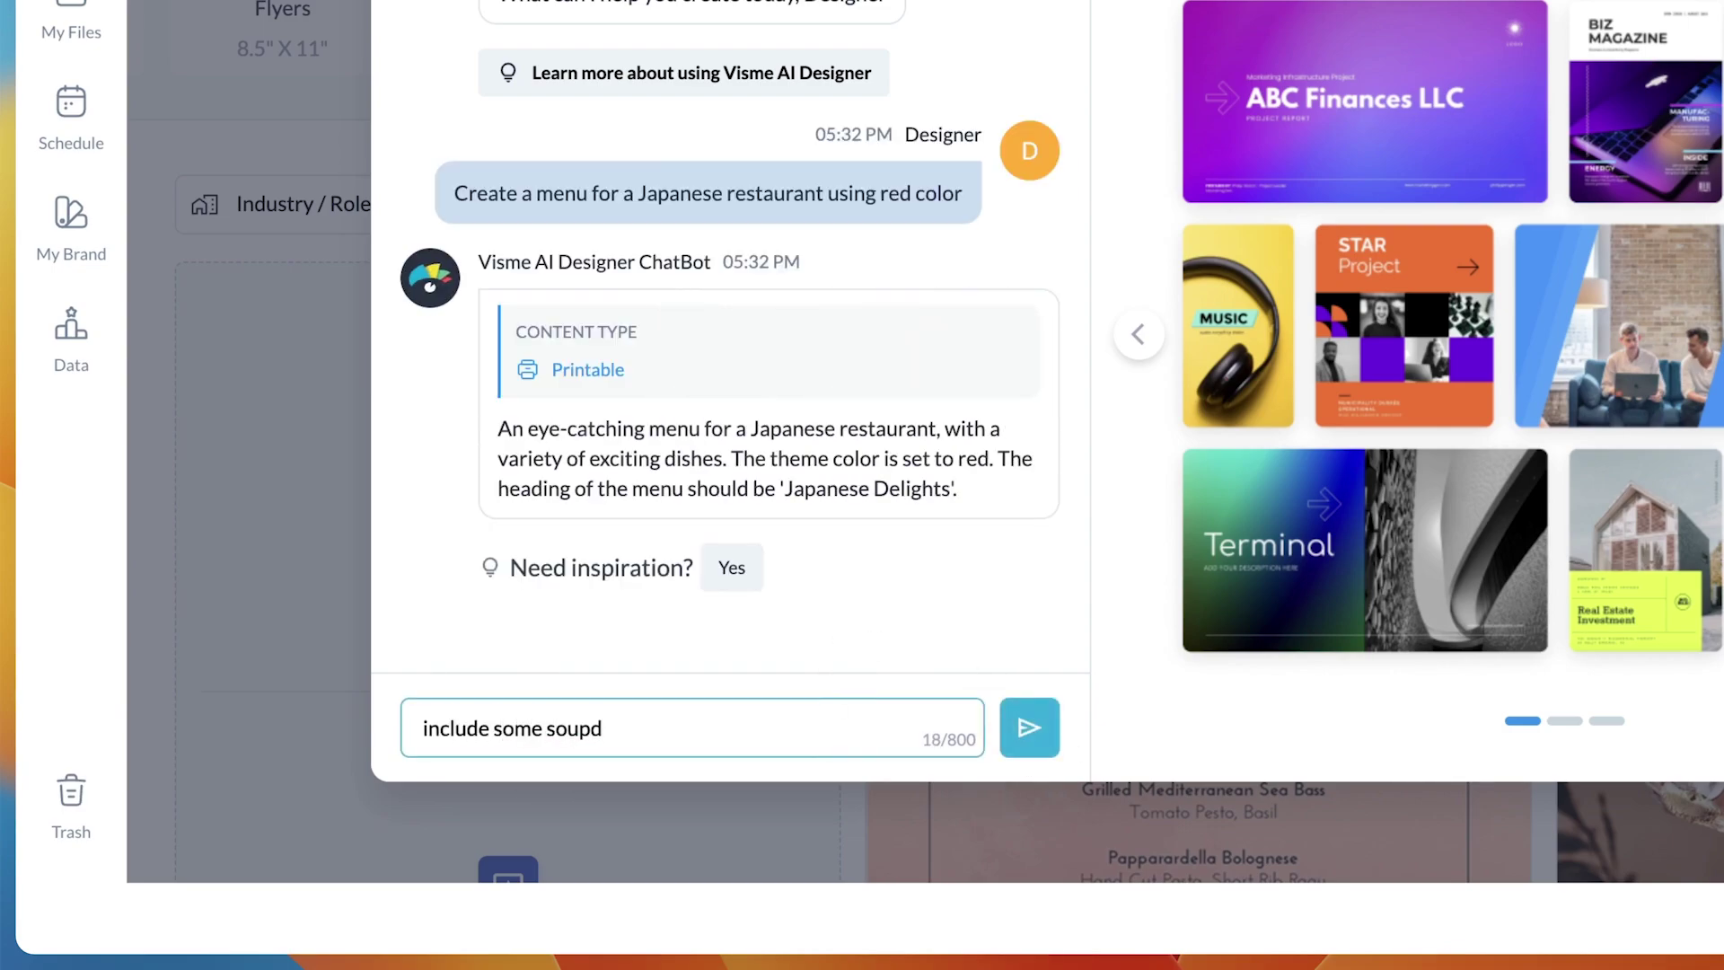
{"action": "left_click", "coordinate": [1029, 728]}
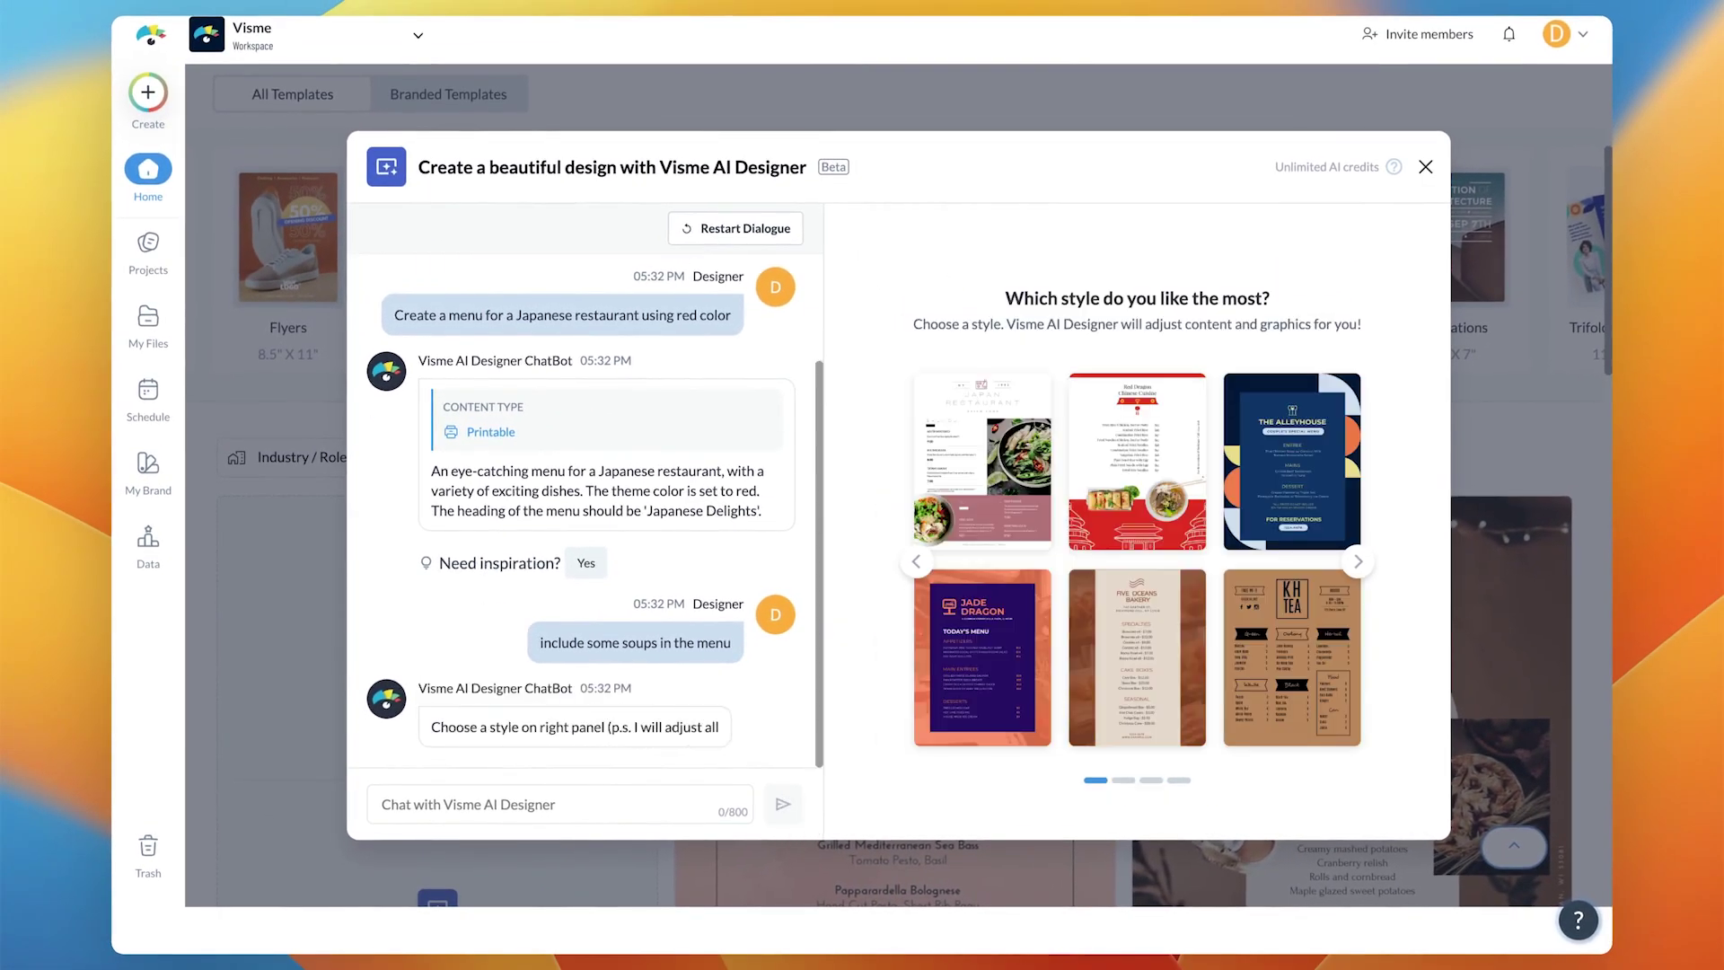
Browse all menu style pages, preview the first Japanese restaurant style, and generate it.
{"action": "left_click", "coordinate": [1357, 562]}
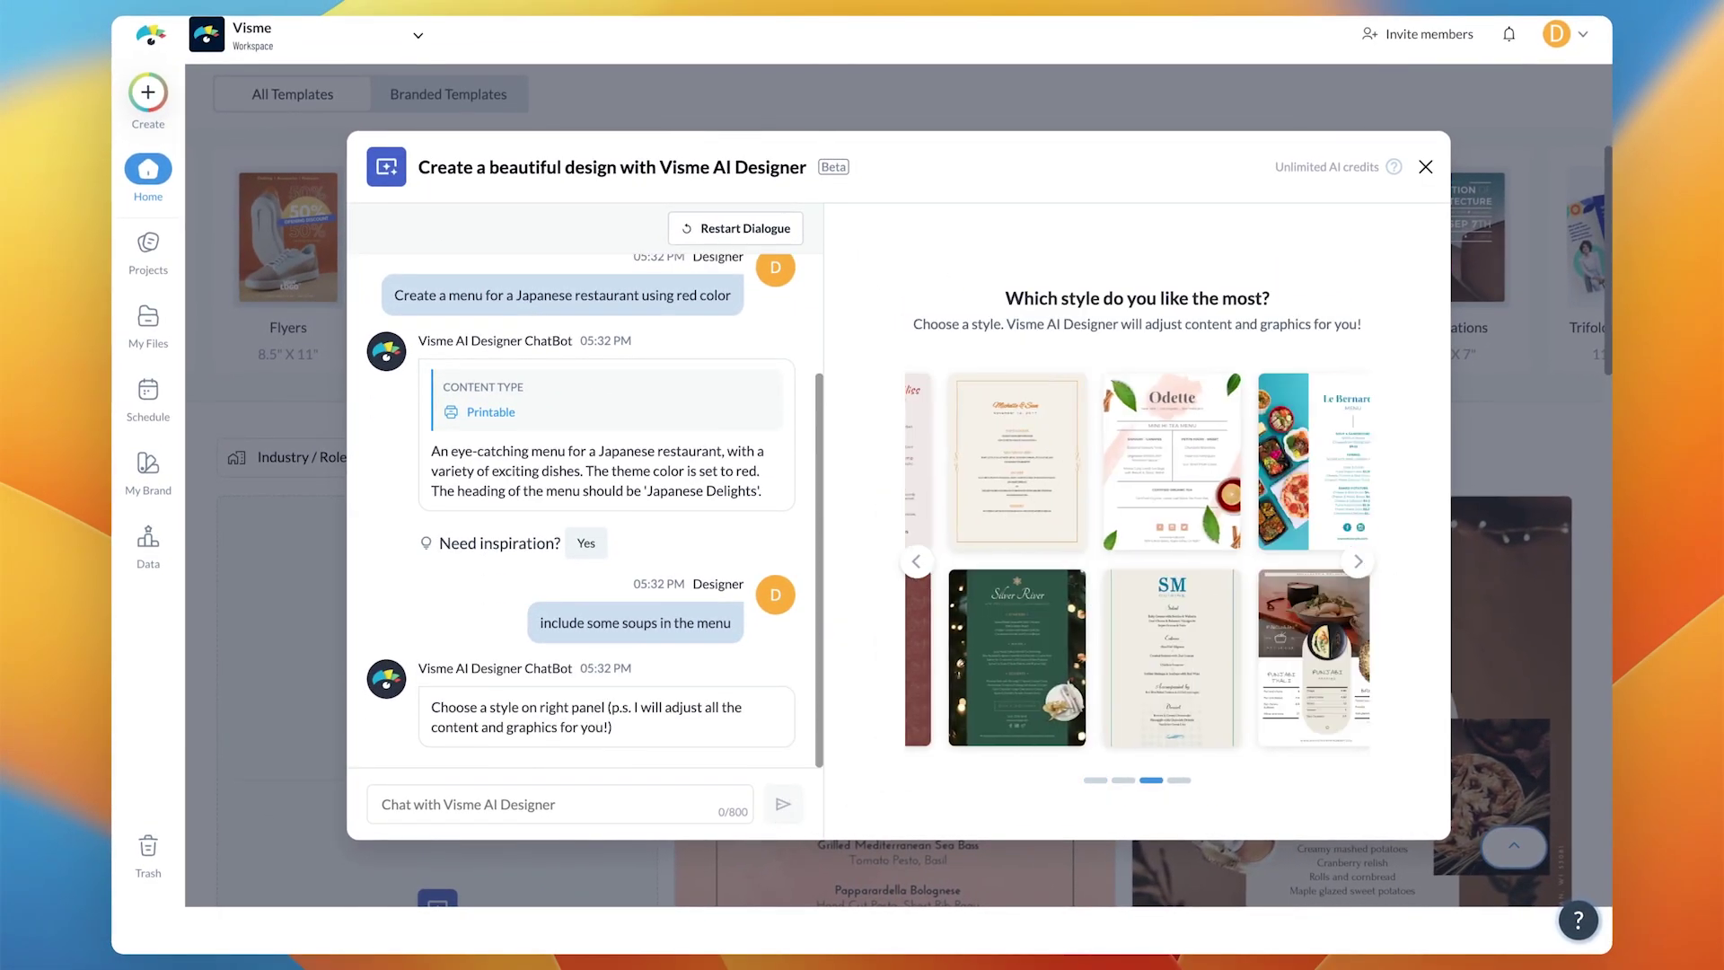
{"action": "left_click", "coordinate": [1358, 562]}
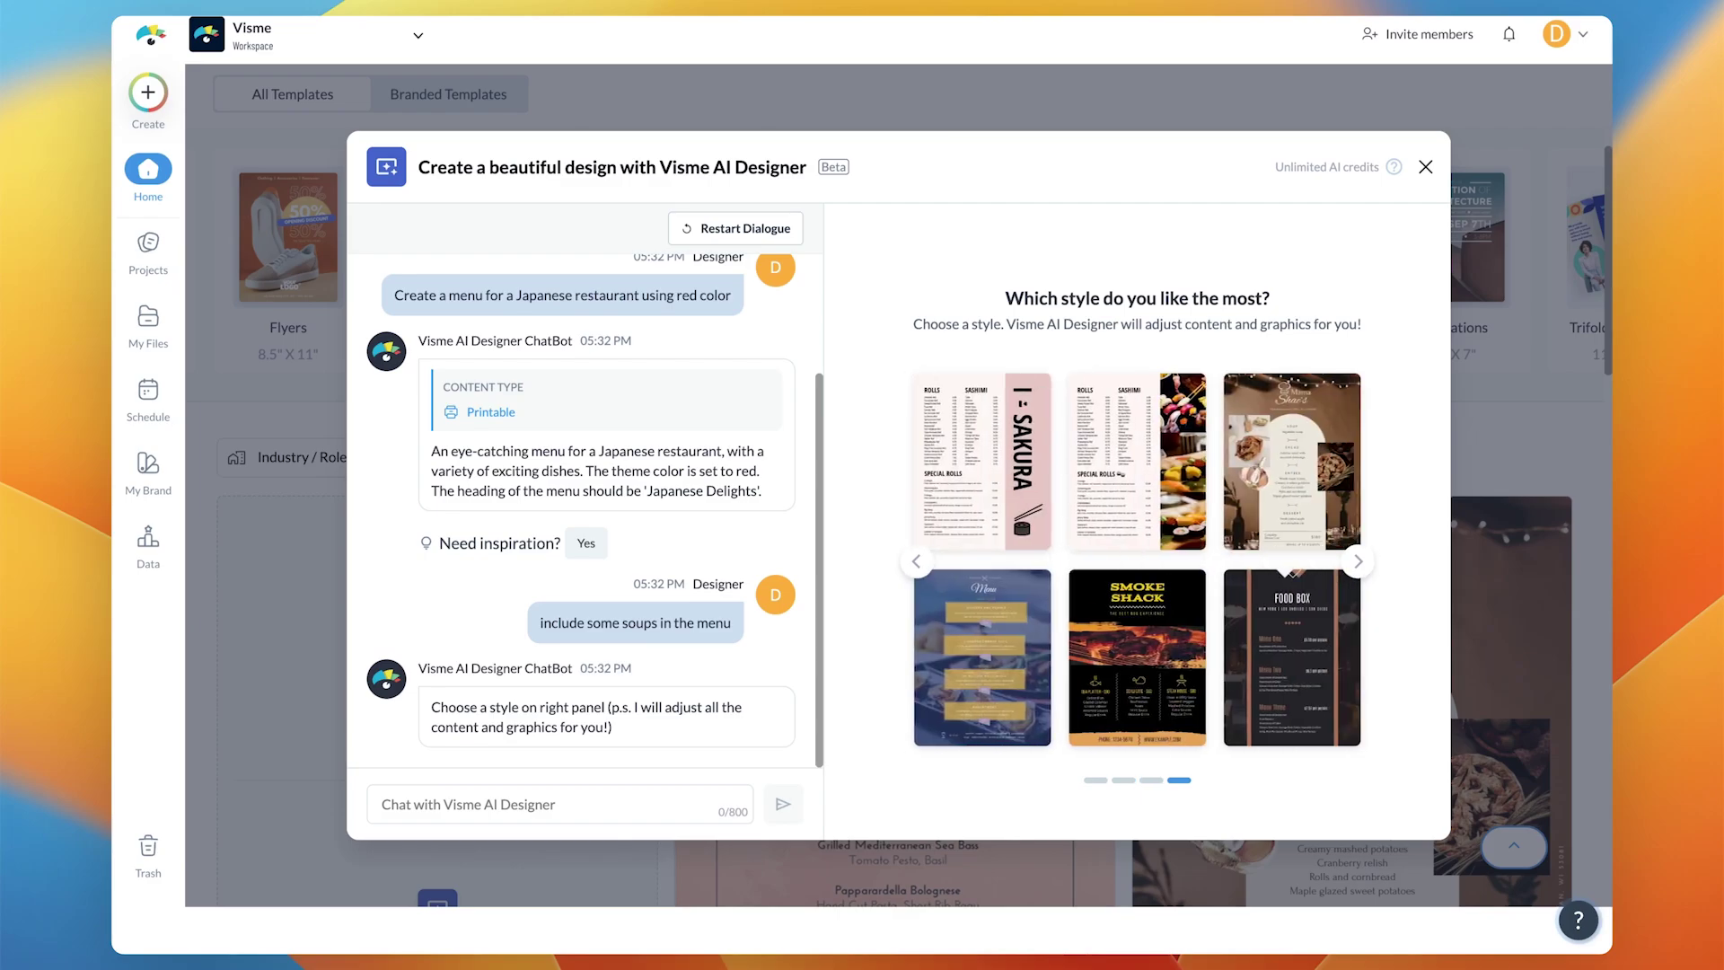
{"action": "left_click", "coordinate": [1357, 561]}
{"action": "mouse_move", "coordinate": [968, 378]}
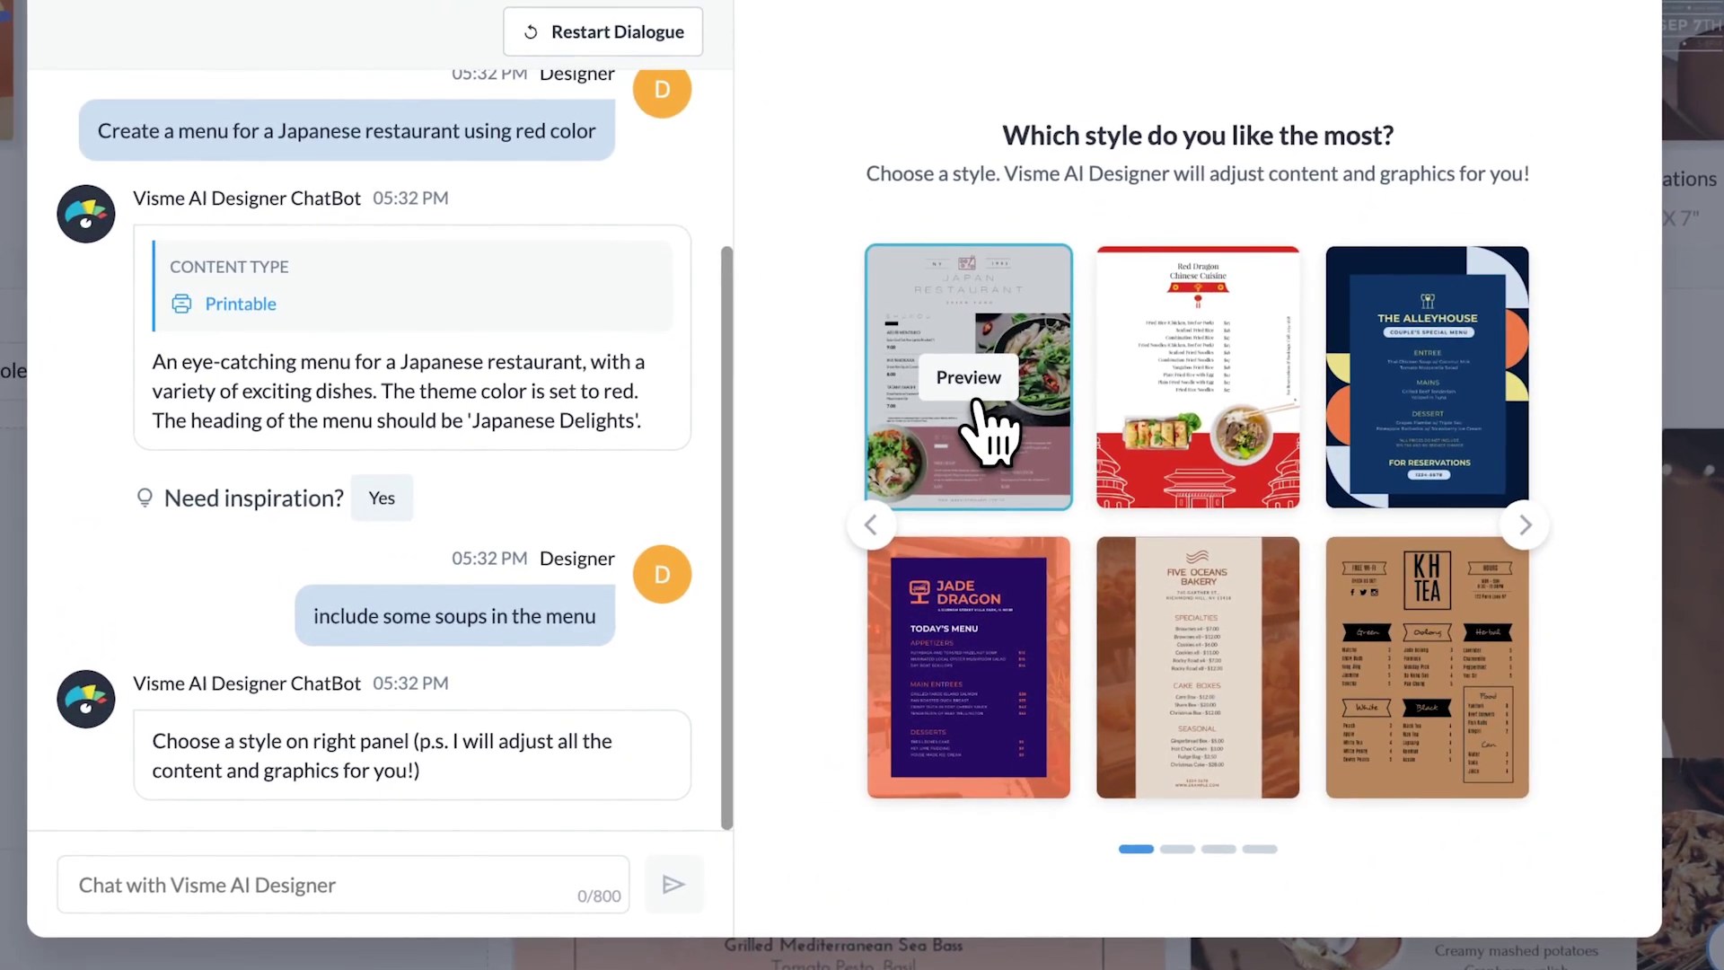
{"action": "left_click", "coordinate": [993, 429]}
{"action": "left_click", "coordinate": [1197, 885]}
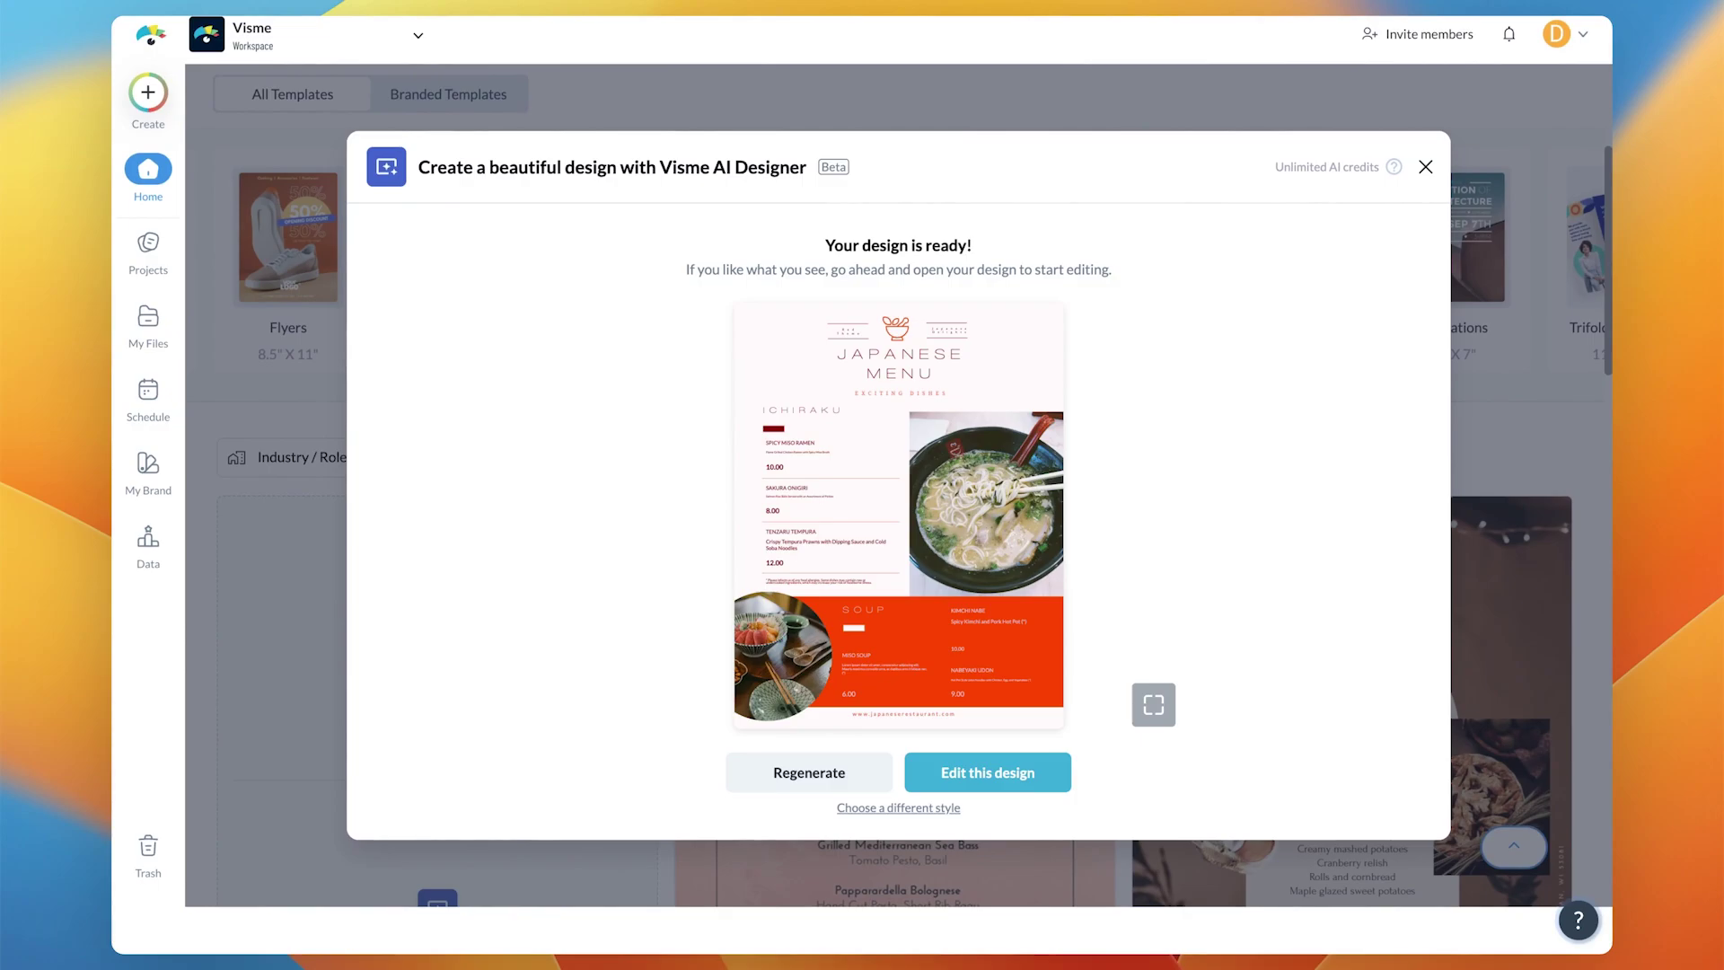
{"action": "left_click", "coordinate": [1037, 794]}
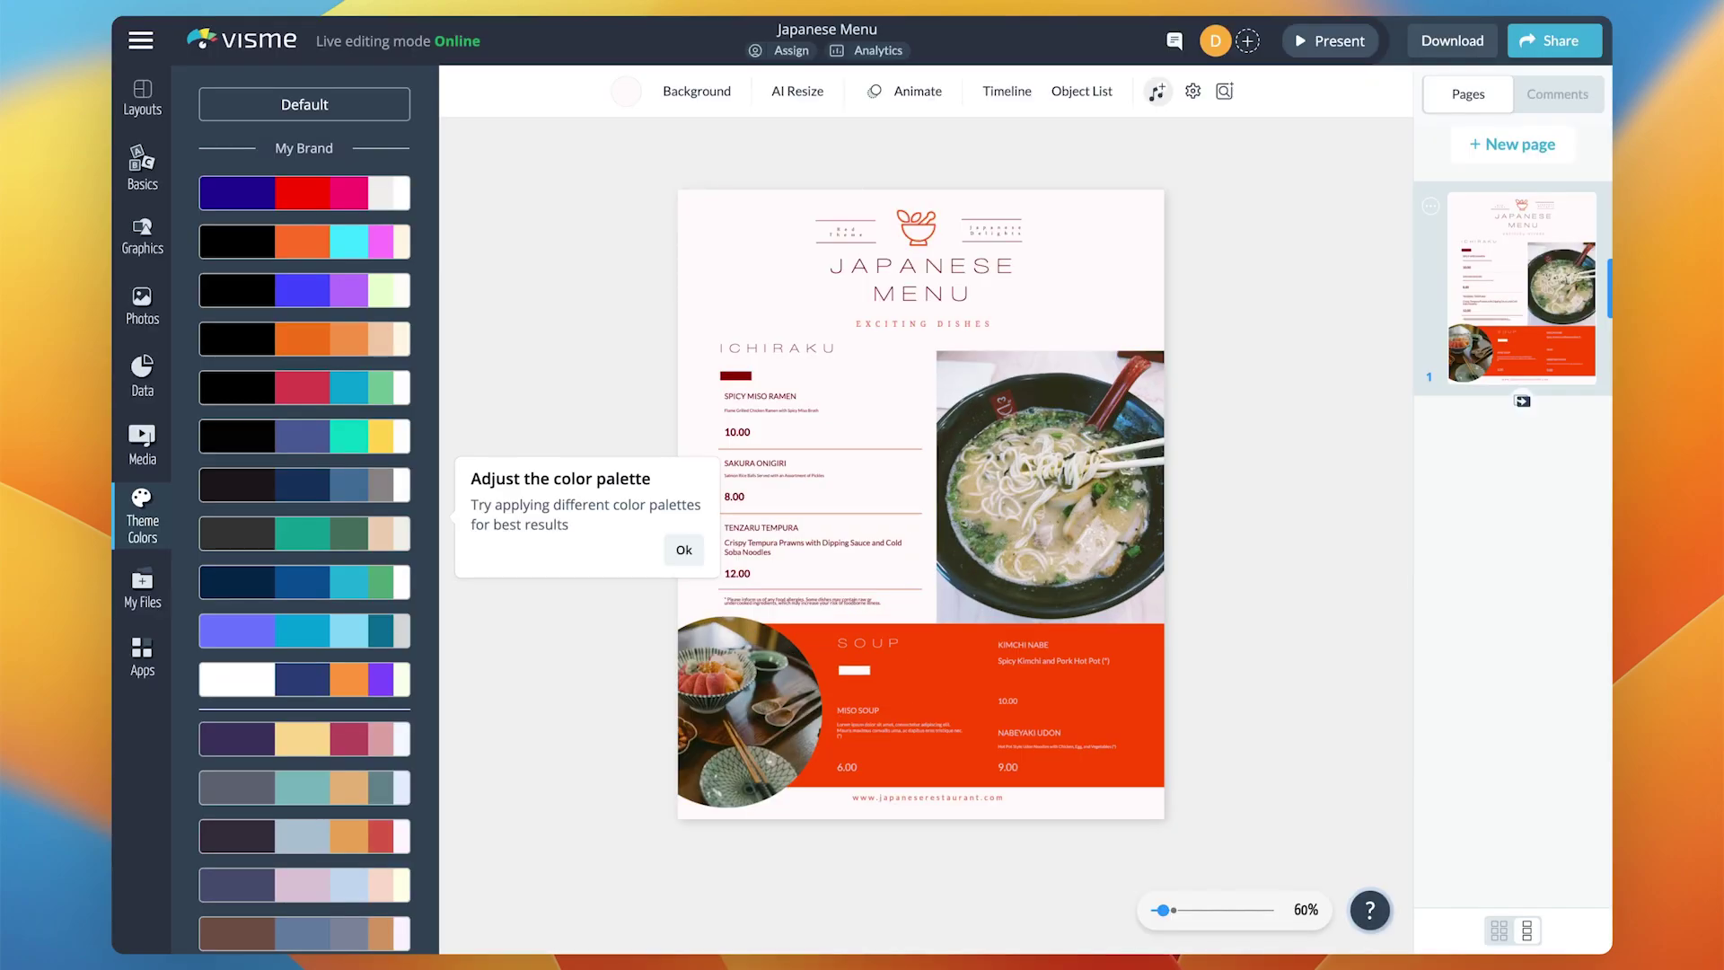